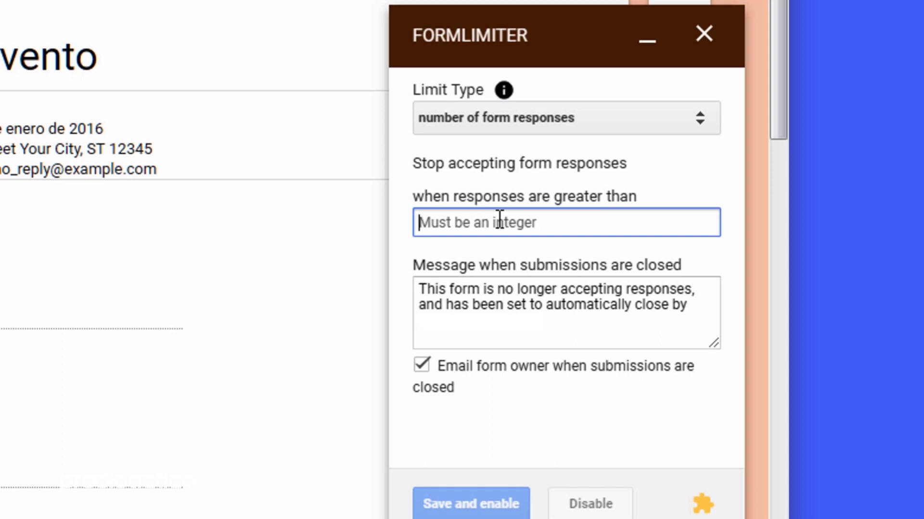
Step: Limit the form to 300 responses with a pasted Spanish closing message, then save and enable
text(300)
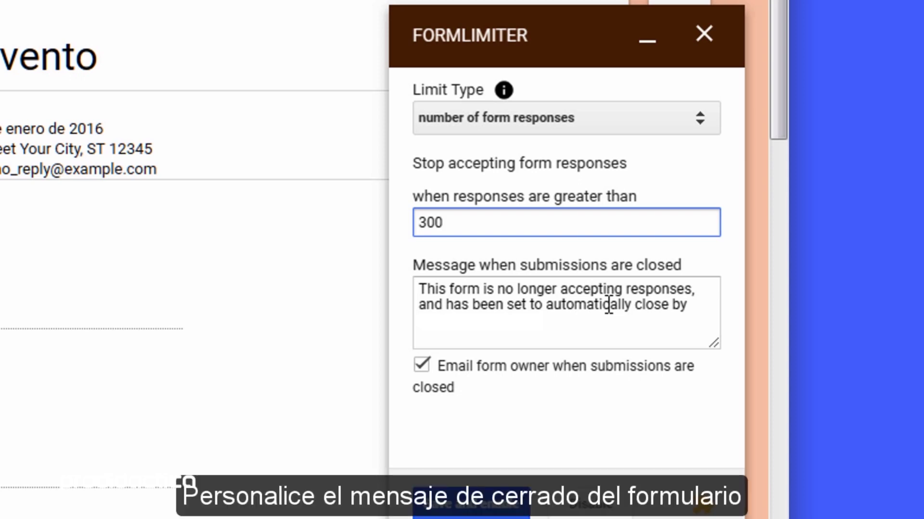
click(420, 289)
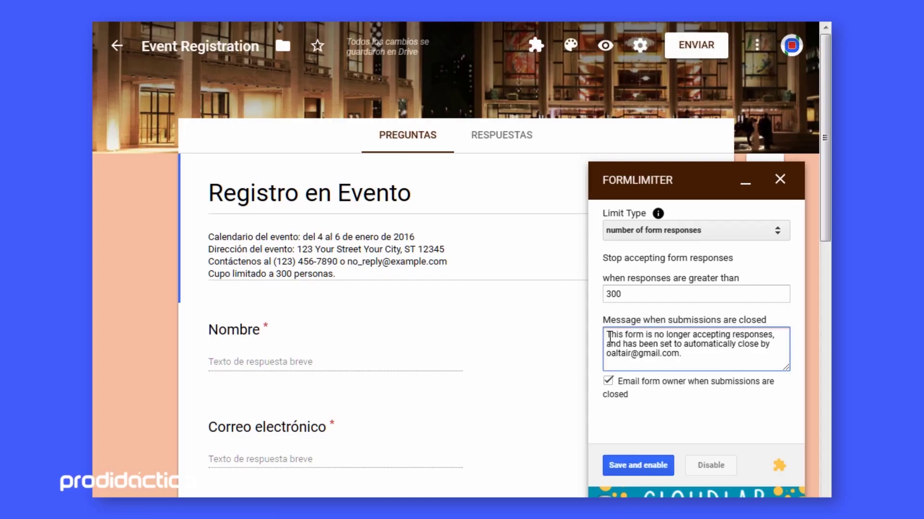
drag(609, 336, 718, 350)
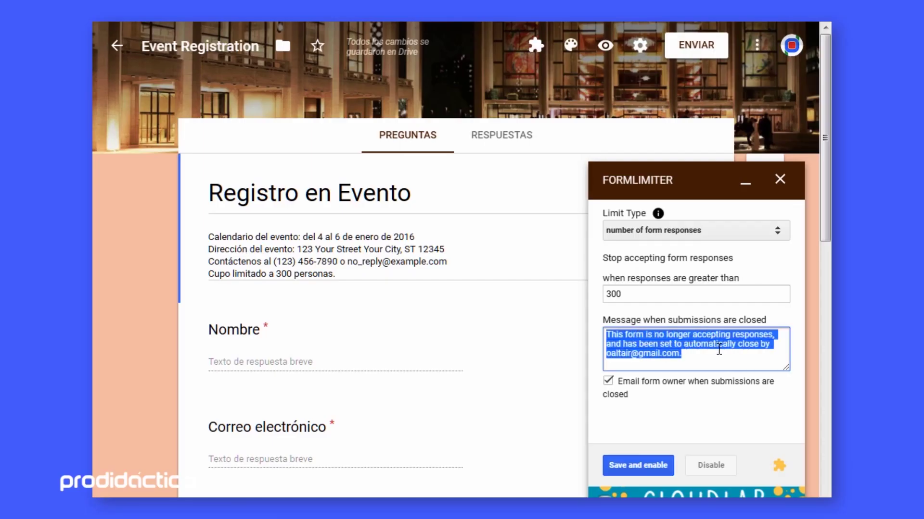
text(Muchas gracias por su interés en participar de este evento.\nLamentamos informarle que ya se alcanzó el cupo de asistentes.)
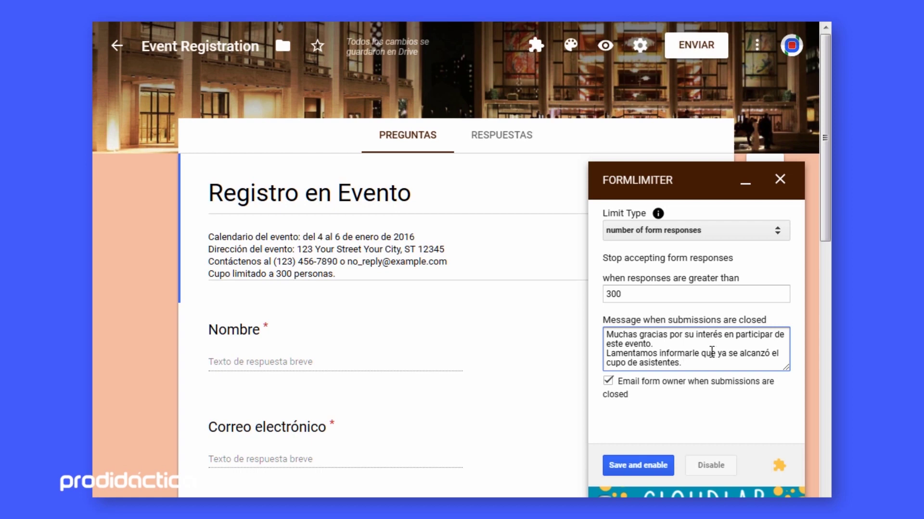
click(641, 466)
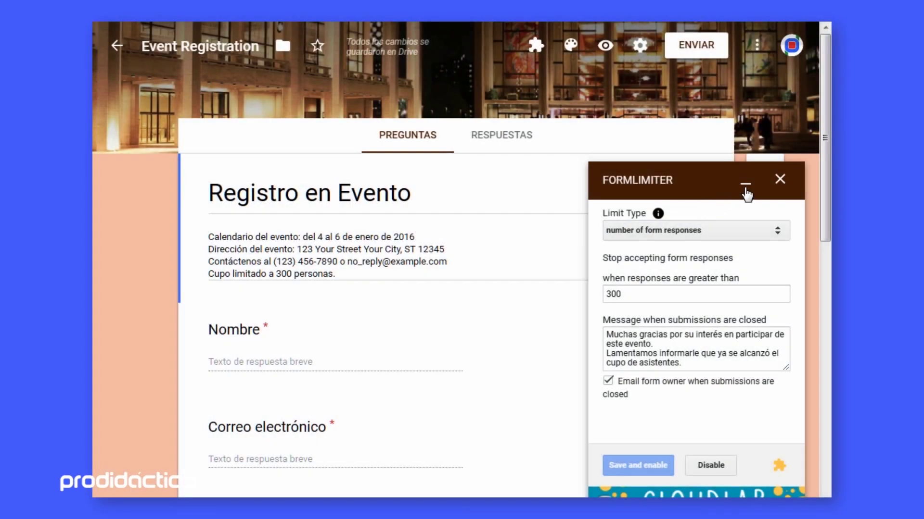
Step: Turn on 'Recopilar las direcciones de correo' in the form settings
click(745, 188)
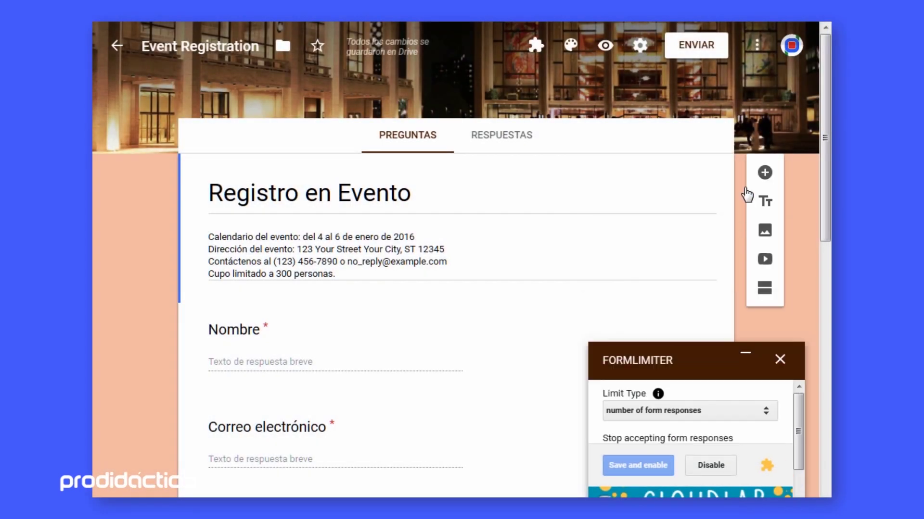
click(641, 53)
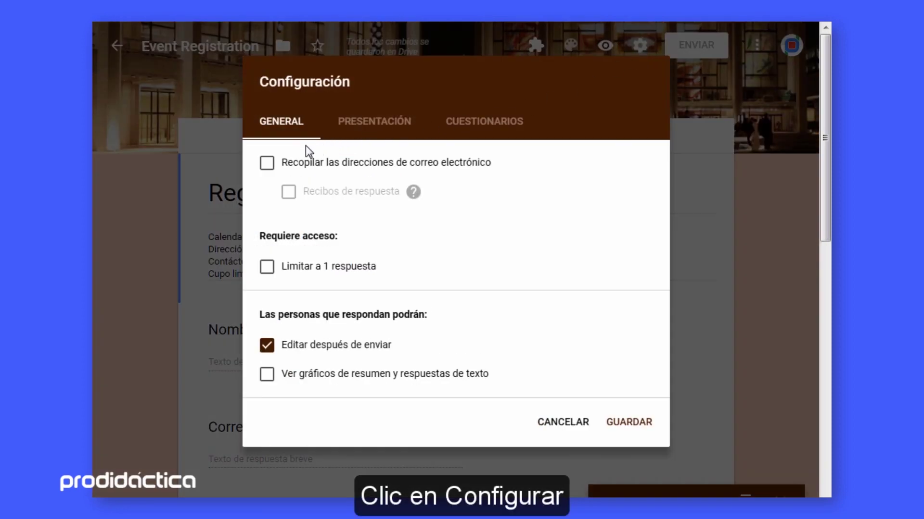
click(265, 164)
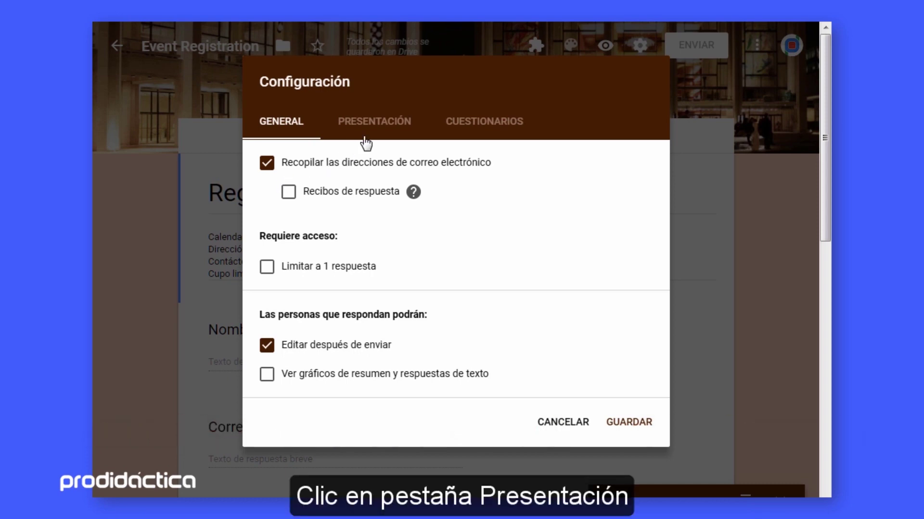
Step: Replace the Presentación confirmation message with the Spanish one and save the settings
click(380, 123)
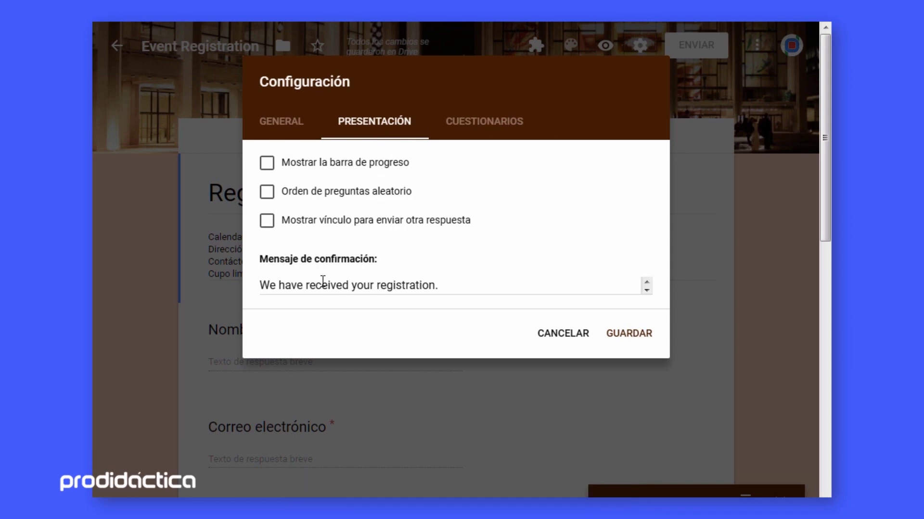
drag(266, 287, 511, 300)
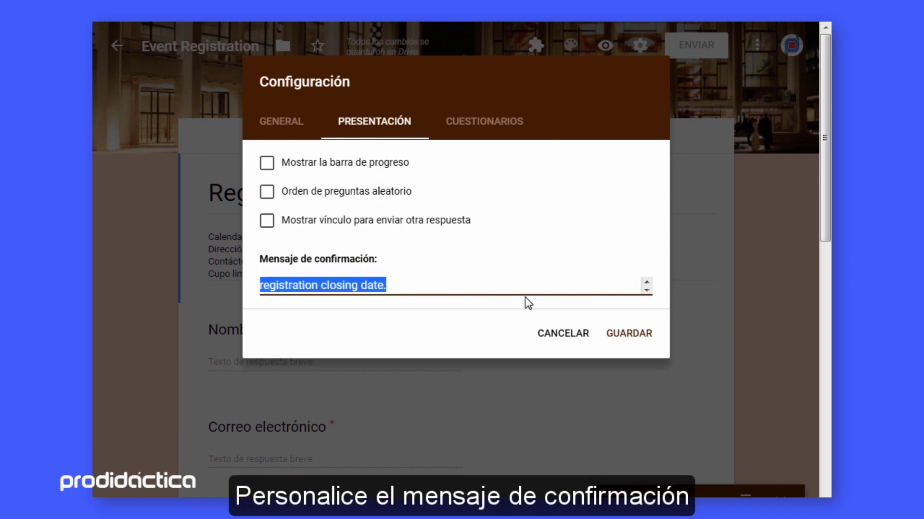
text(Hemos recibido su registro. Guarde el siguiente enlace, que puede usarse para editar su registro hasta la fecha de cierre del registro.)
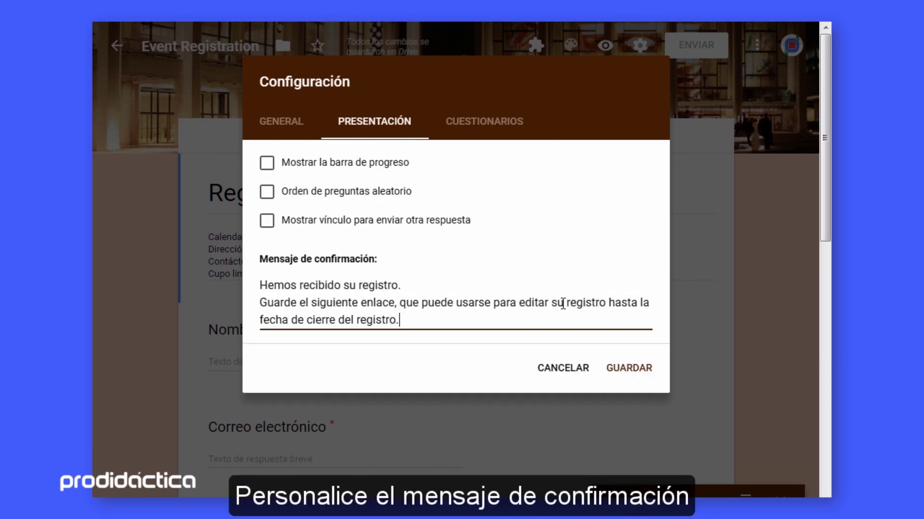
click(407, 285)
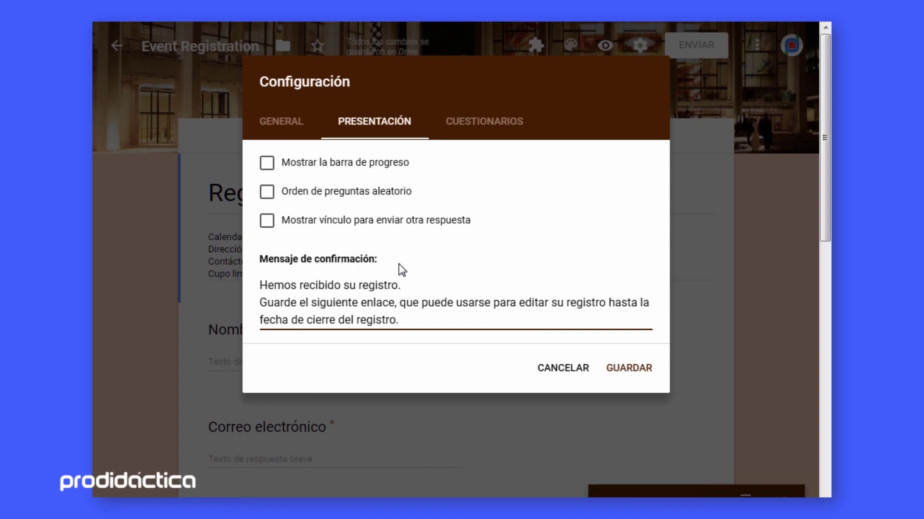
click(612, 370)
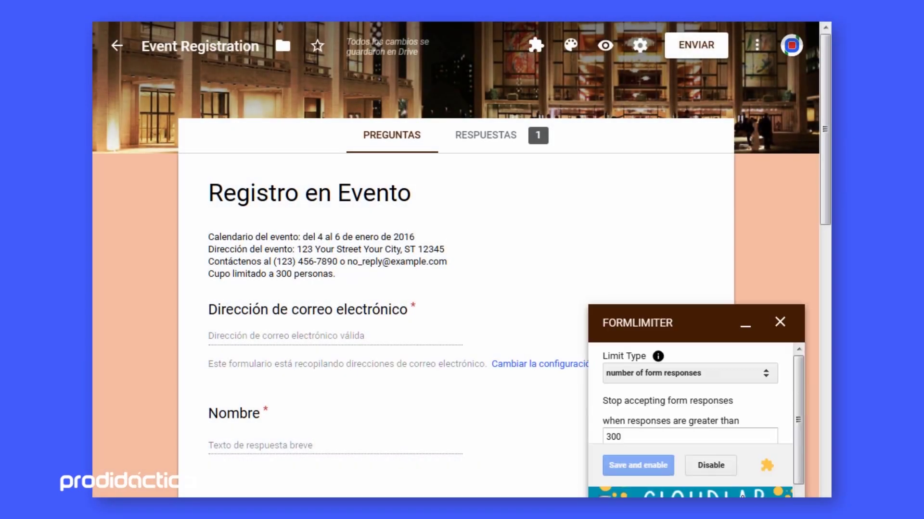
Step: Copy the form's link with 'Abreviar la URL' turned on
click(680, 51)
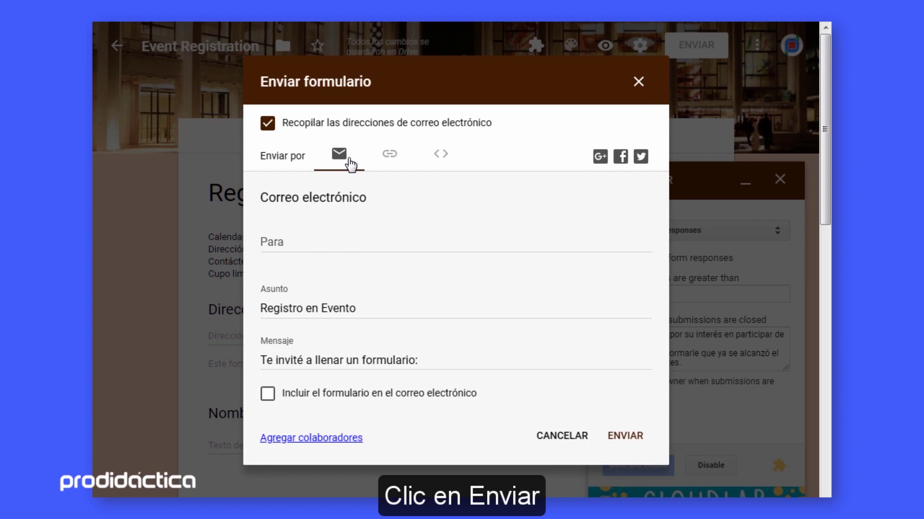
click(390, 159)
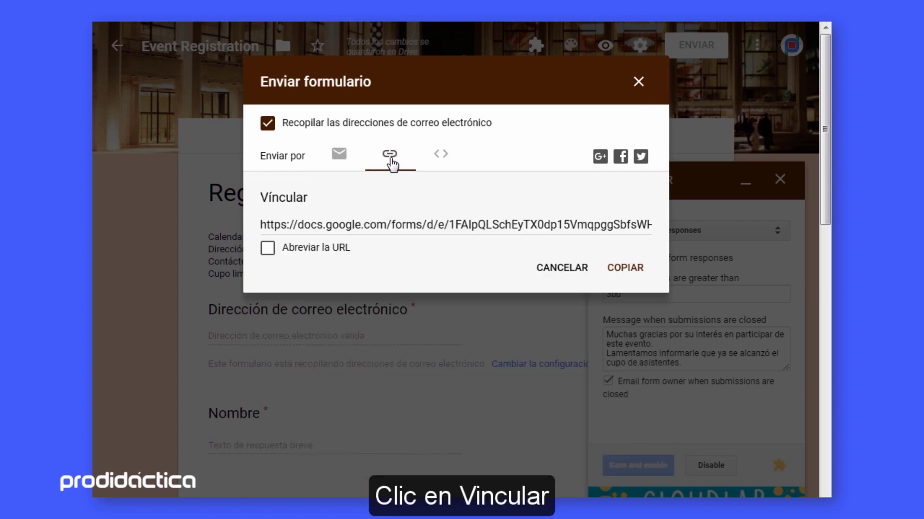
click(334, 248)
click(619, 268)
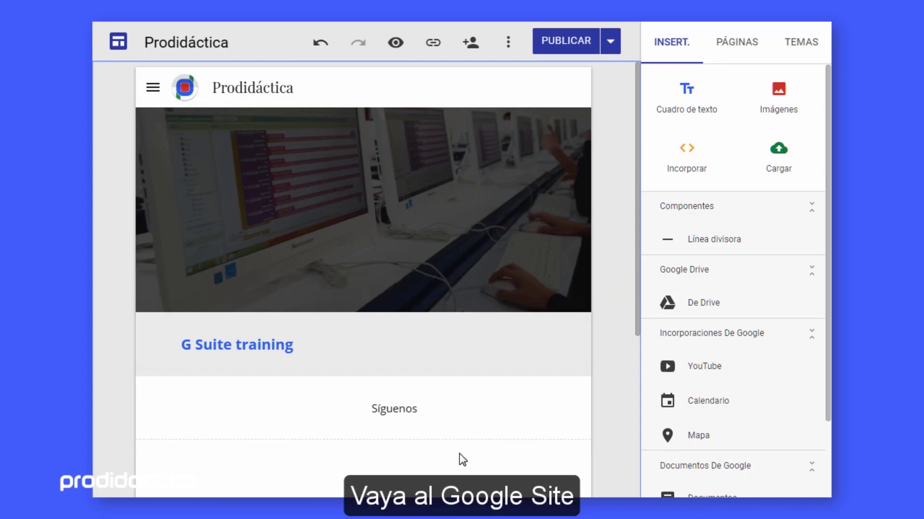
Step: Embed the form's goo.gl short link on the Prodidáctica page as a Vista previa card
click(686, 159)
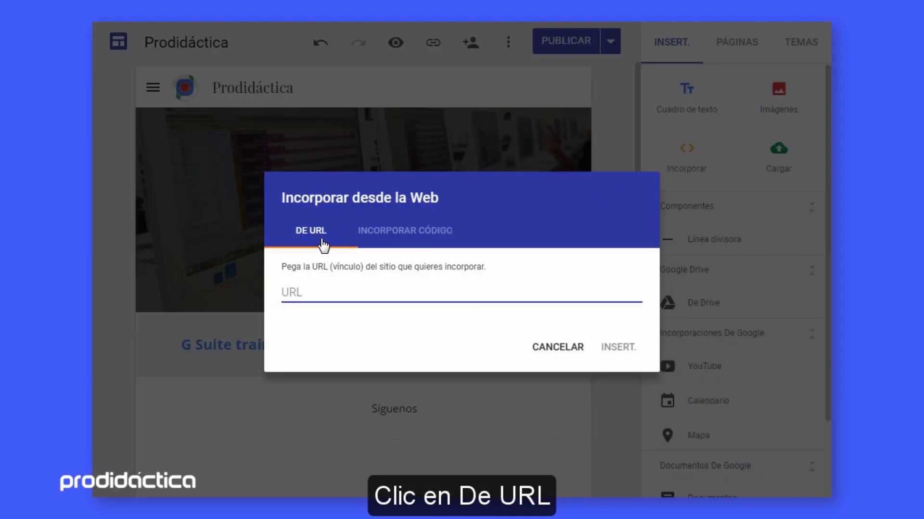
text(https://goo.gl/forms/z4z2ZspVmkWd9Lo22)
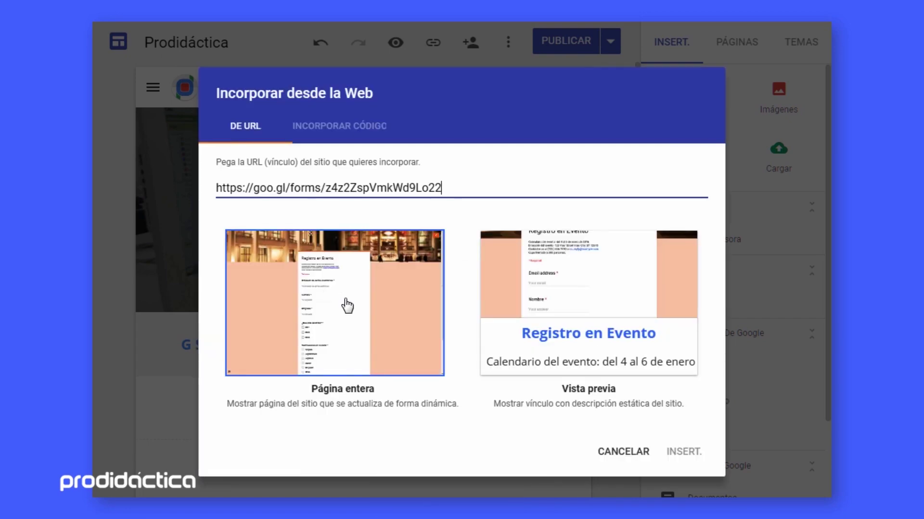
click(508, 311)
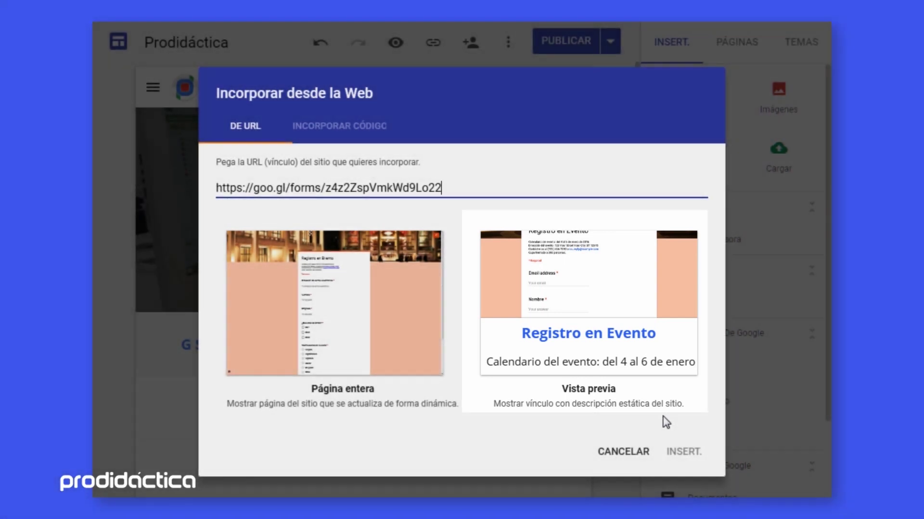
click(612, 316)
click(682, 453)
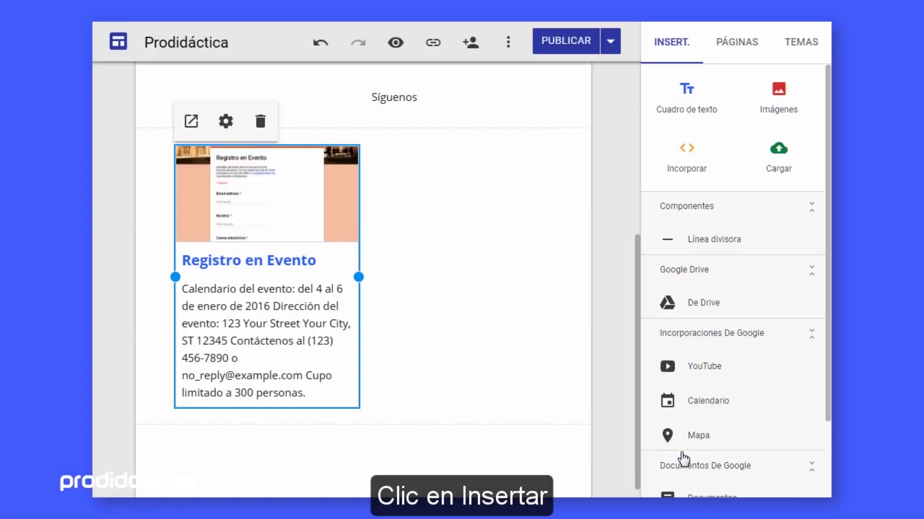
Step: Stretch the Registro en Evento card across the page and turn off Mostrar la imagen
drag(360, 278, 540, 287)
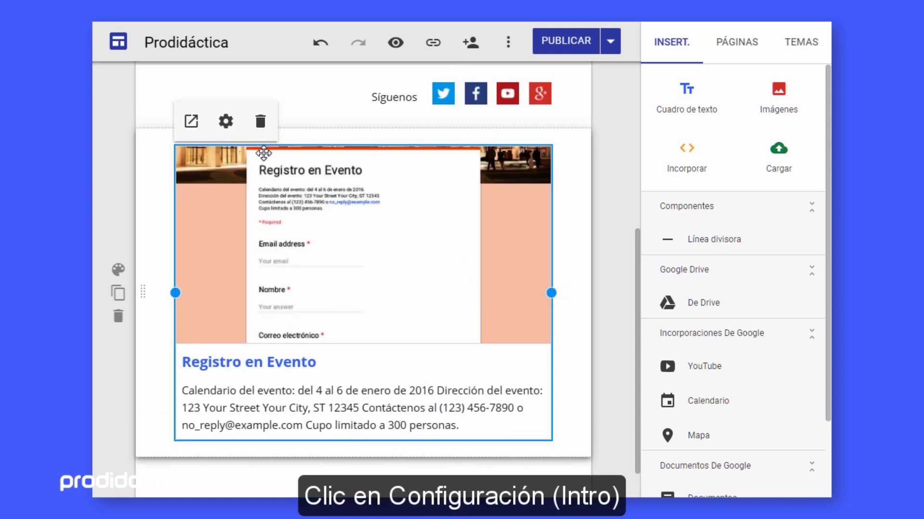
click(225, 122)
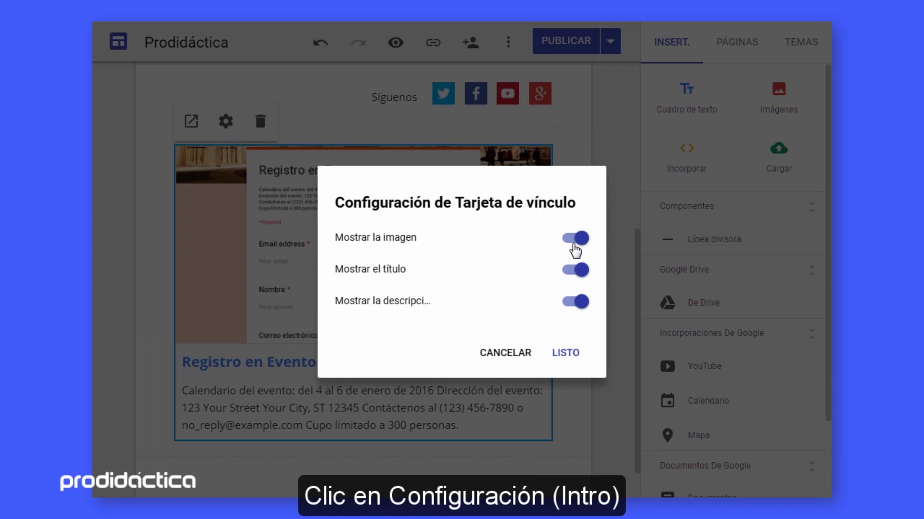
click(575, 239)
click(573, 248)
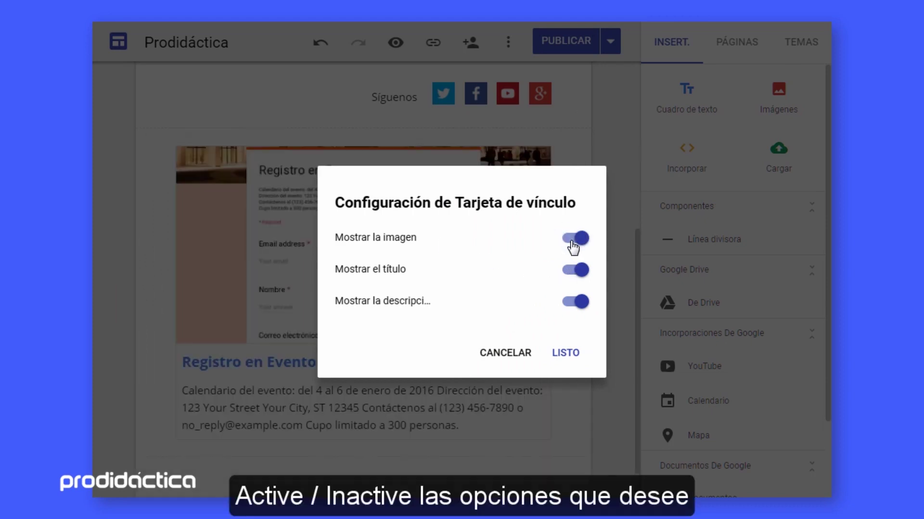
click(576, 273)
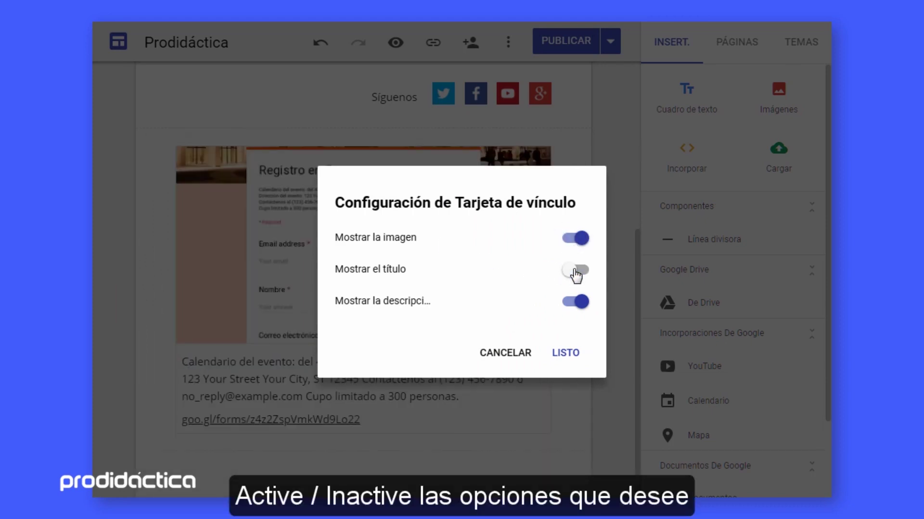
click(575, 271)
click(576, 303)
click(577, 303)
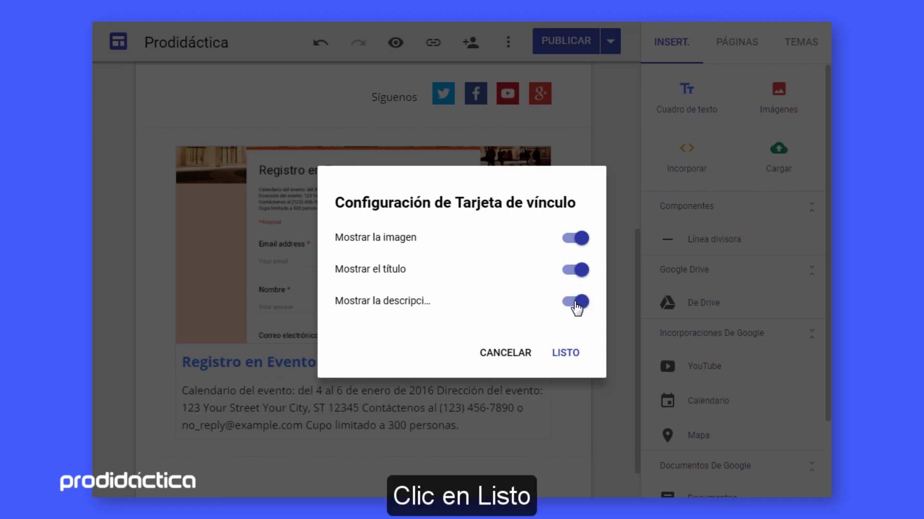
click(573, 239)
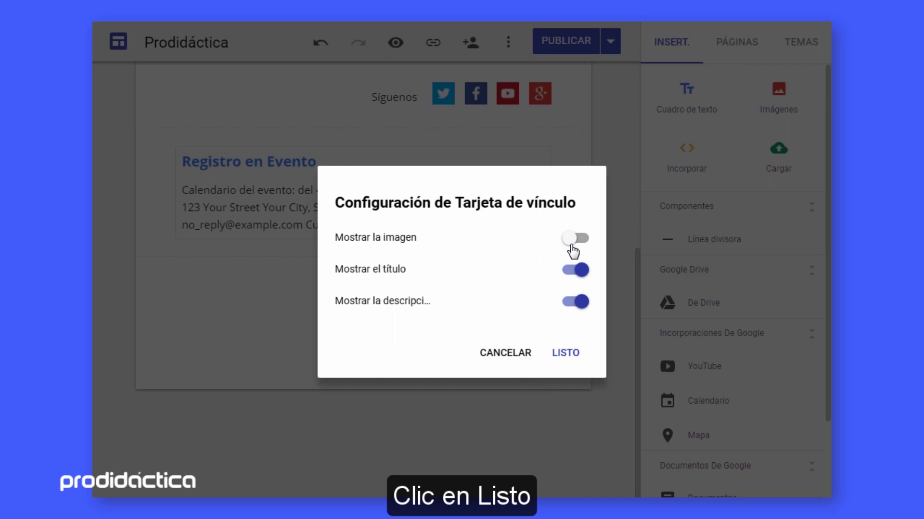
click(565, 354)
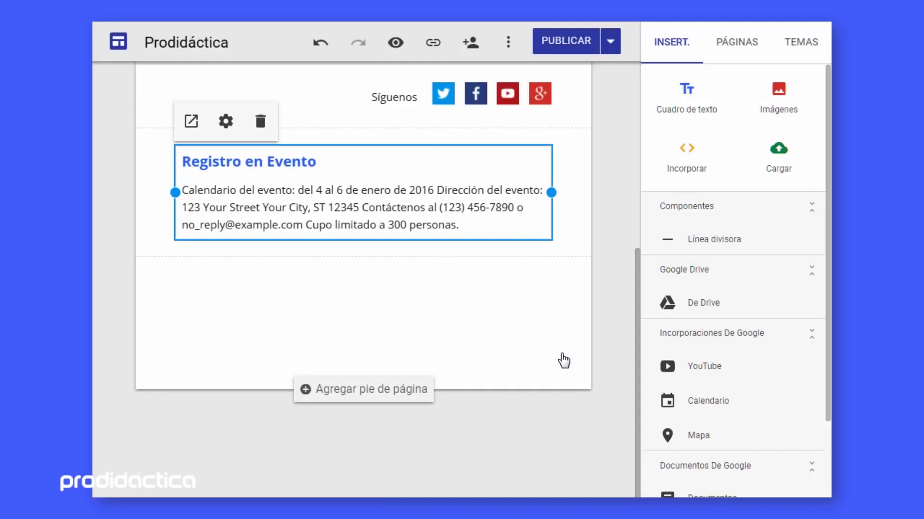
click(548, 304)
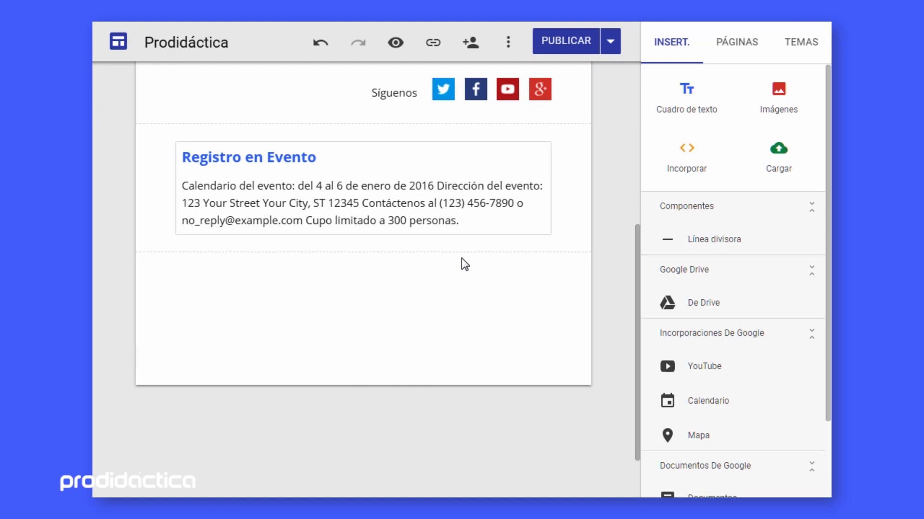
Step: Embed the form's short link as a live Página entera below the event description
click(688, 158)
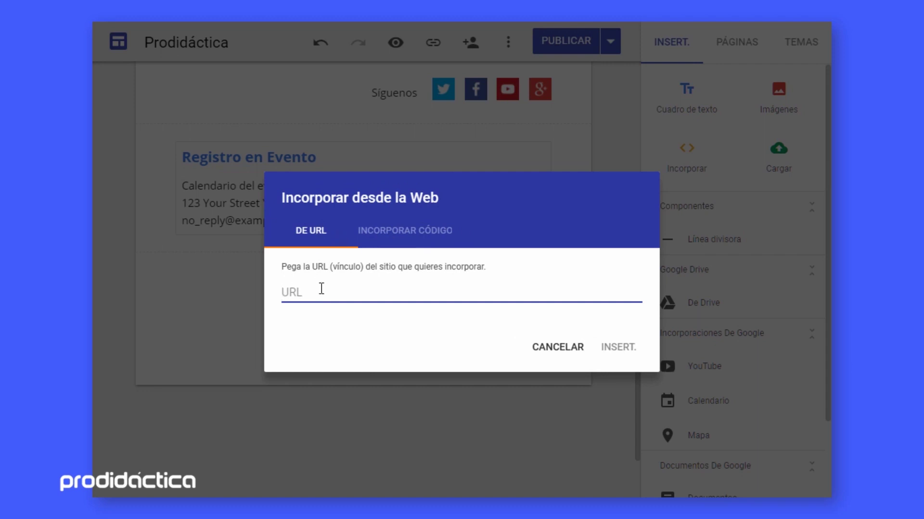
text(https://goo.gl/forms/z4z2ZspVmkWd9Lo22)
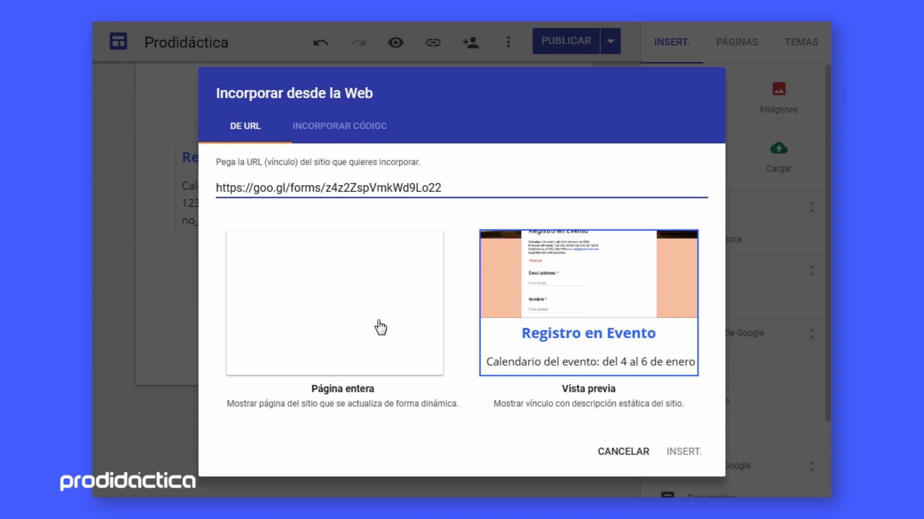
click(338, 324)
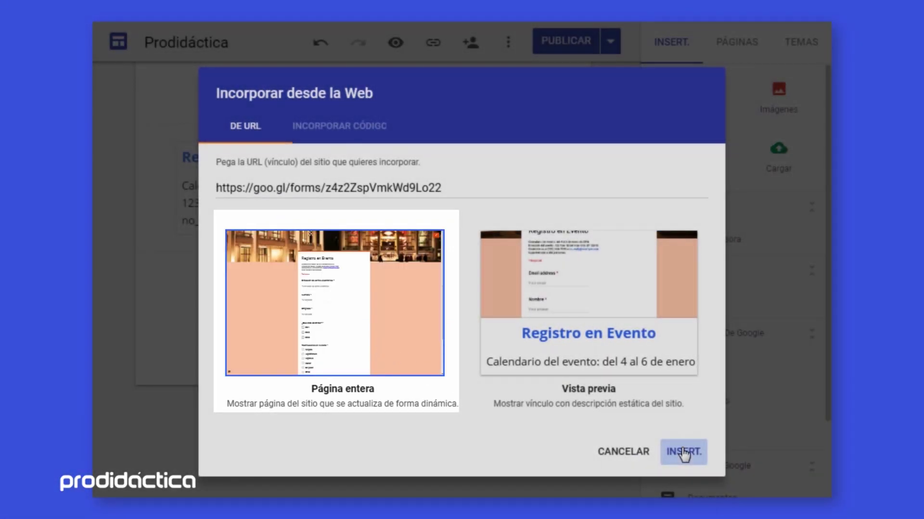
click(683, 452)
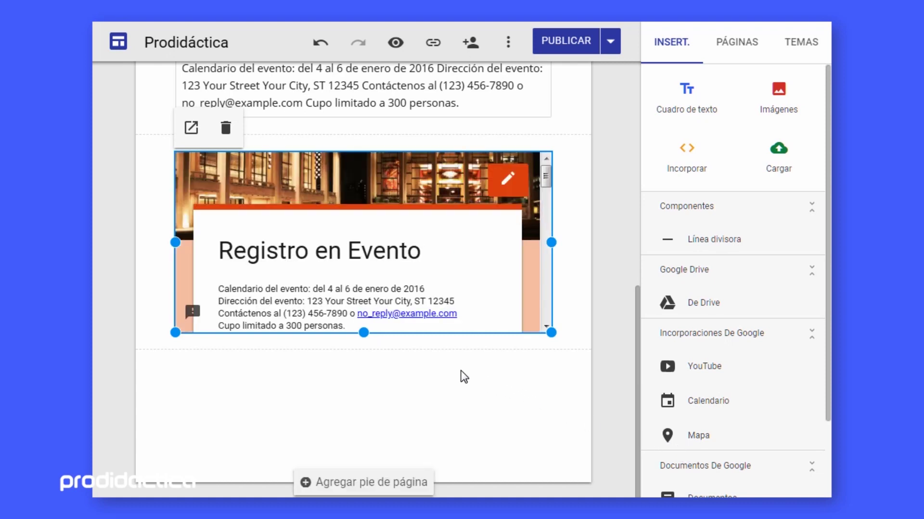
Step: Drag the embedded form's bottom edge down to make it slightly taller
mouse_move(364, 332)
mouse_down()
mouse_move(374, 420)
mouse_move(365, 420)
mouse_move(366, 346)
mouse_up()
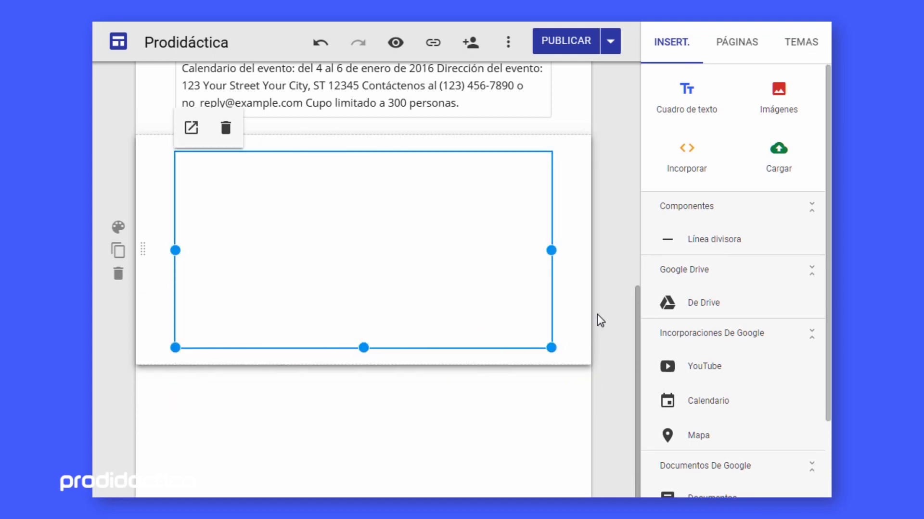
click(599, 320)
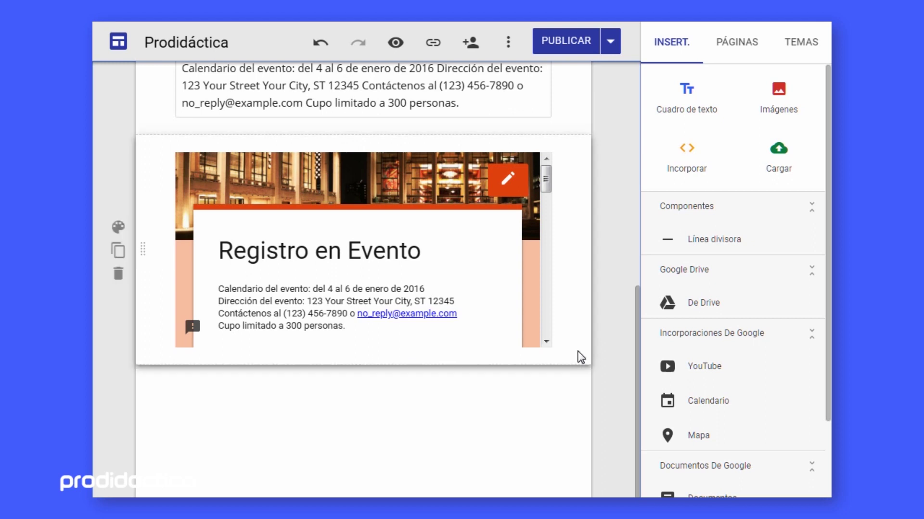
click(339, 287)
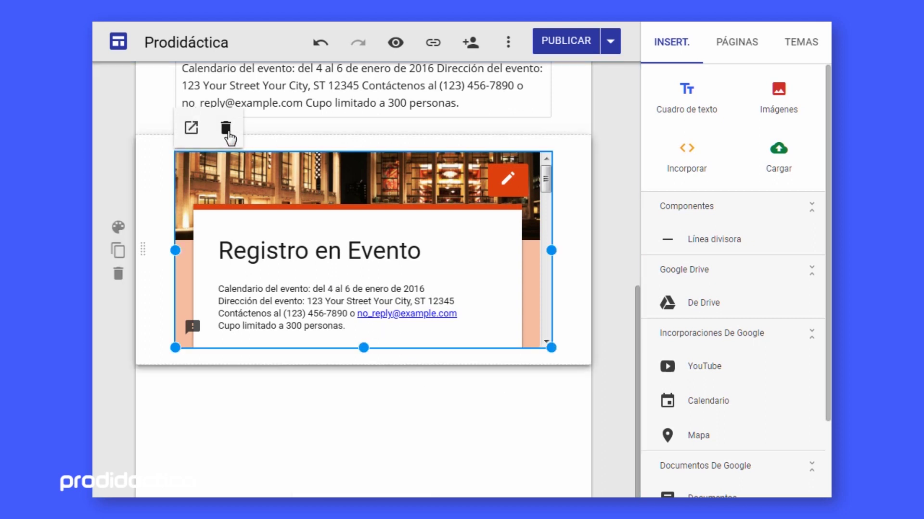
click(371, 398)
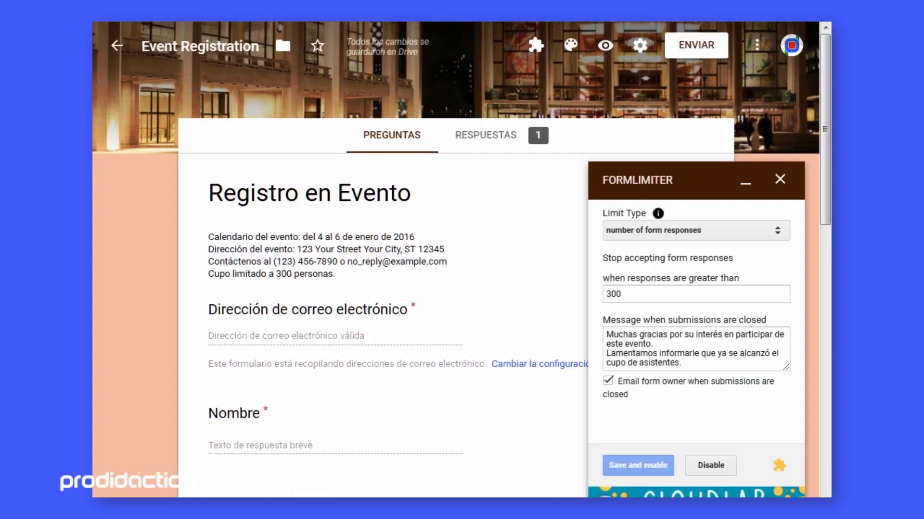
Step: Copy the form's 760 × 500 iframe code from the Incorporar HTML tab, then cancel
click(696, 44)
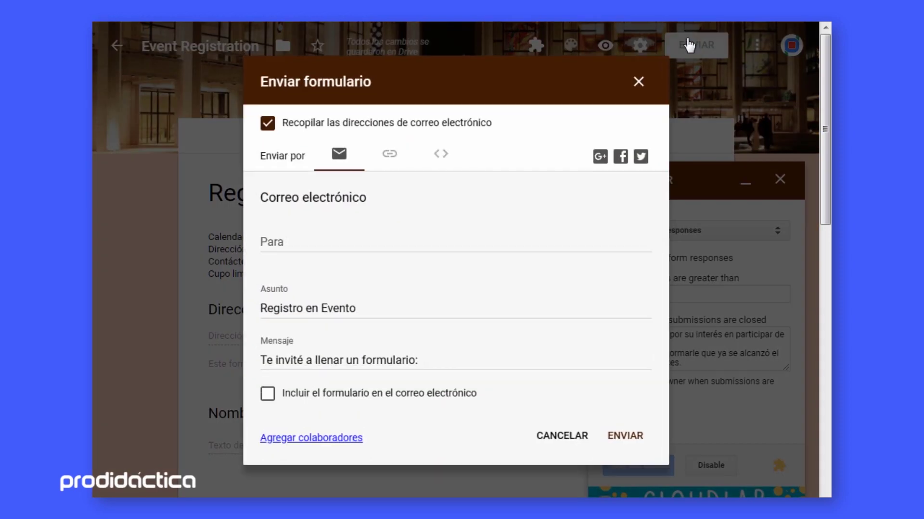
click(439, 158)
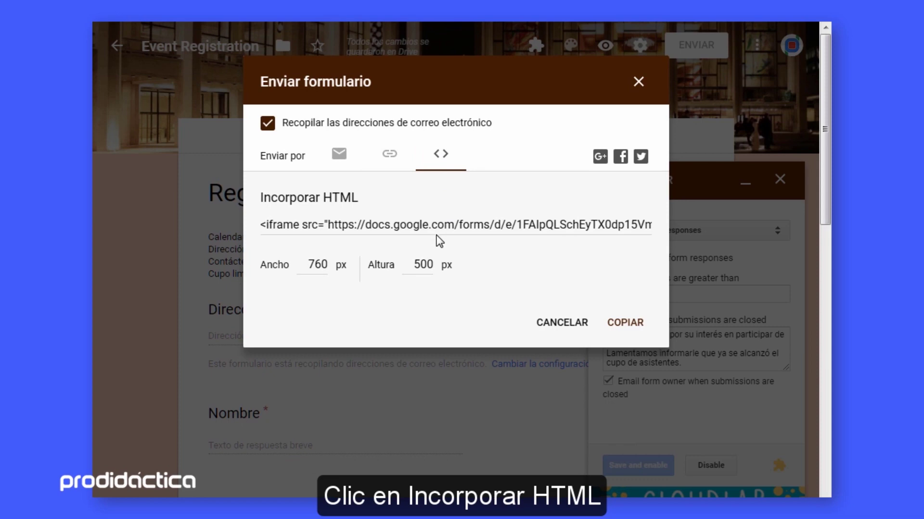
click(441, 226)
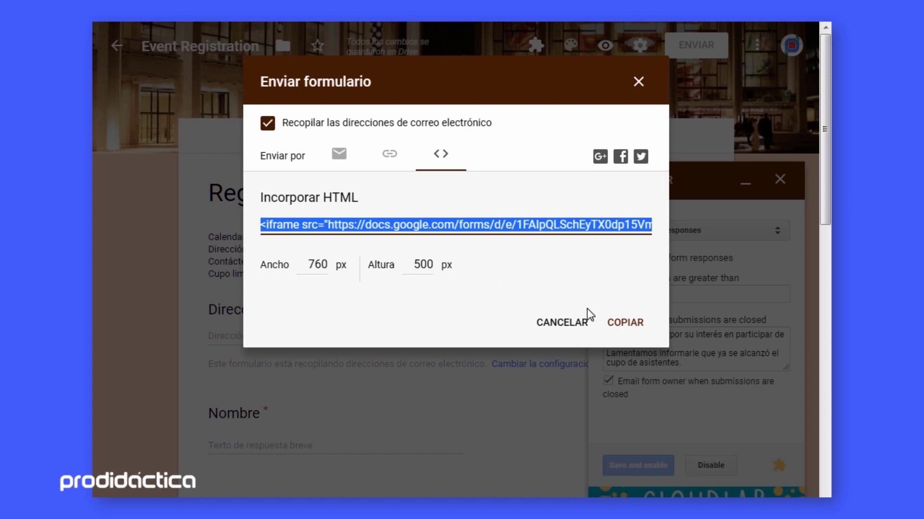
click(612, 326)
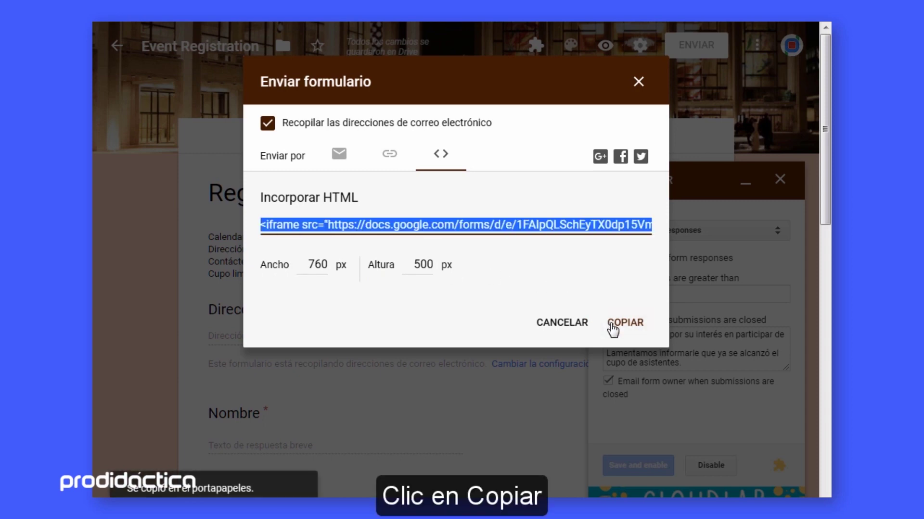
click(581, 324)
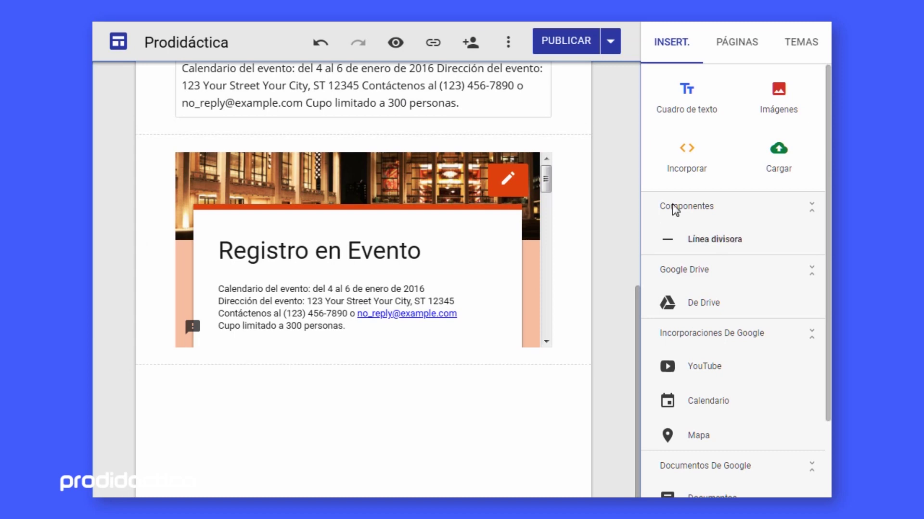
Step: Paste the iframe code into a new Incorporar código embed and preview the result
click(686, 161)
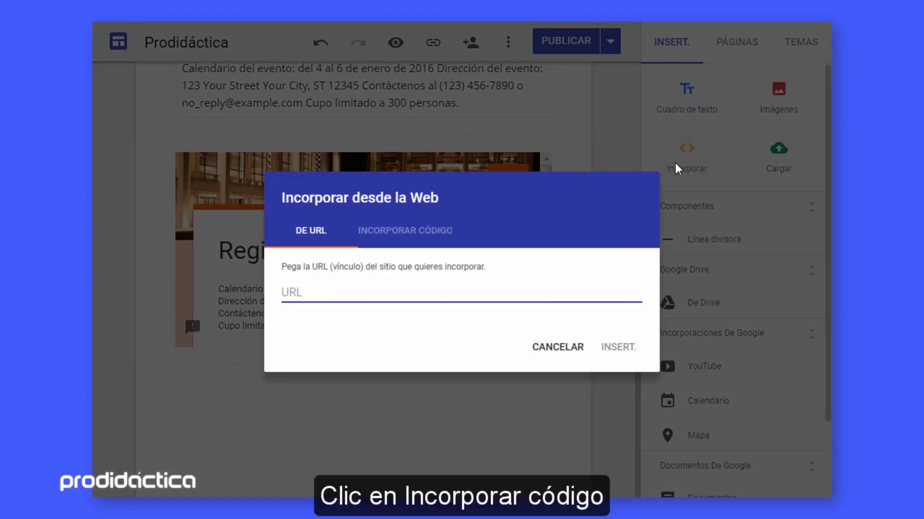
click(423, 233)
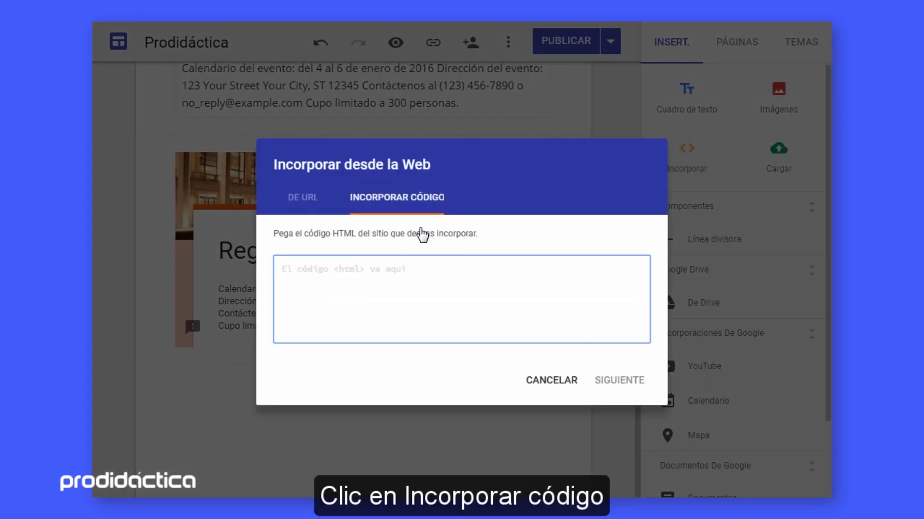
text(<iframe src="https://docs.google.com/forms/d/e/1FAIpQLSchEyTX0dp15VmqpggSbfsWH1RMRkX6HOP6BfKFV6o49gOCSw/viewform?embedded=true" width="760" height="500" frameborder="0" marginheight="0" marginwidth="0">Cargando…</iframe>)
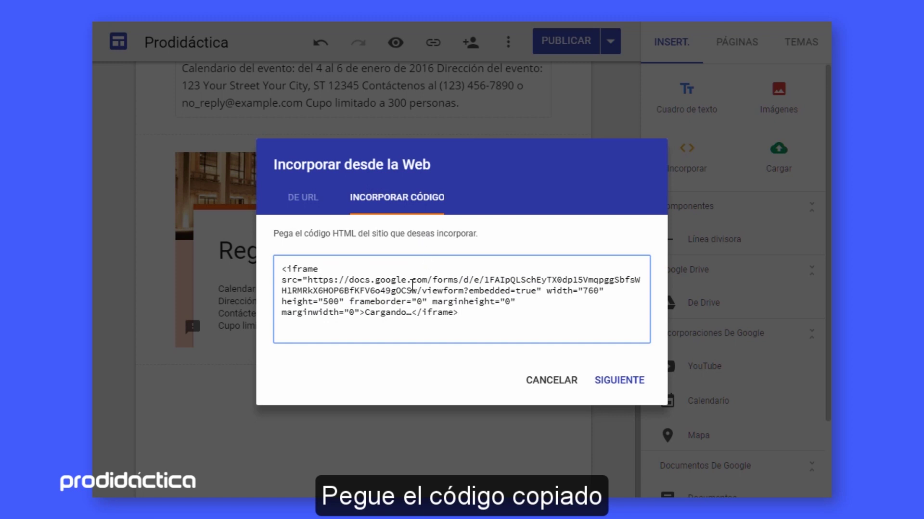
drag(602, 290, 585, 290)
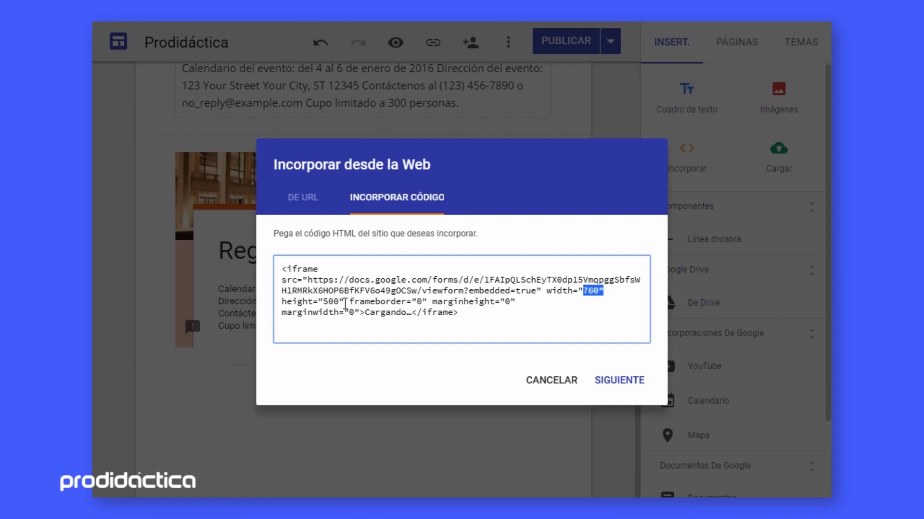
drag(339, 301, 321, 303)
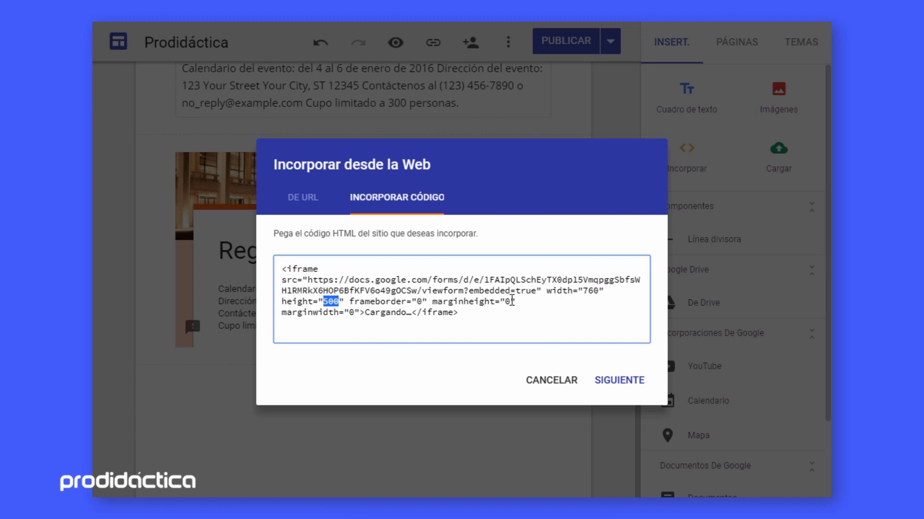
click(606, 383)
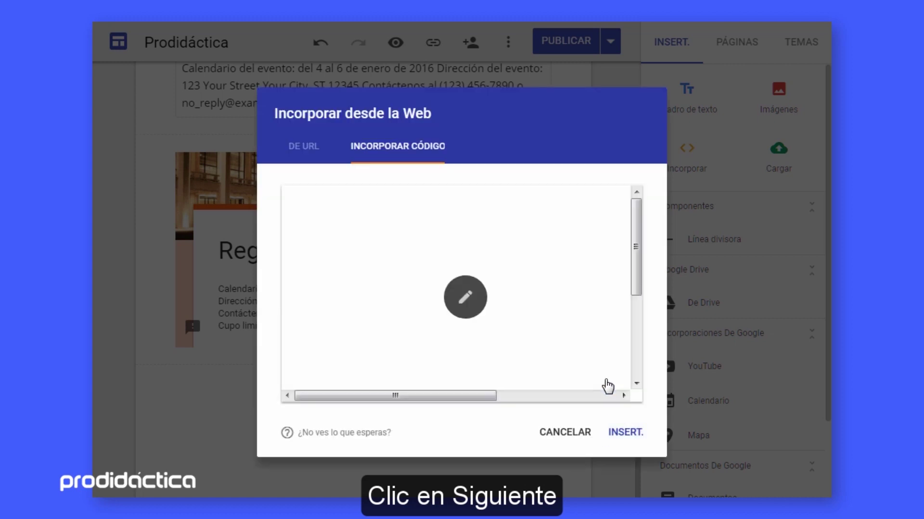
scroll(624, 298, down, 5)
scroll(625, 301, down, 2)
scroll(626, 302, up, 5)
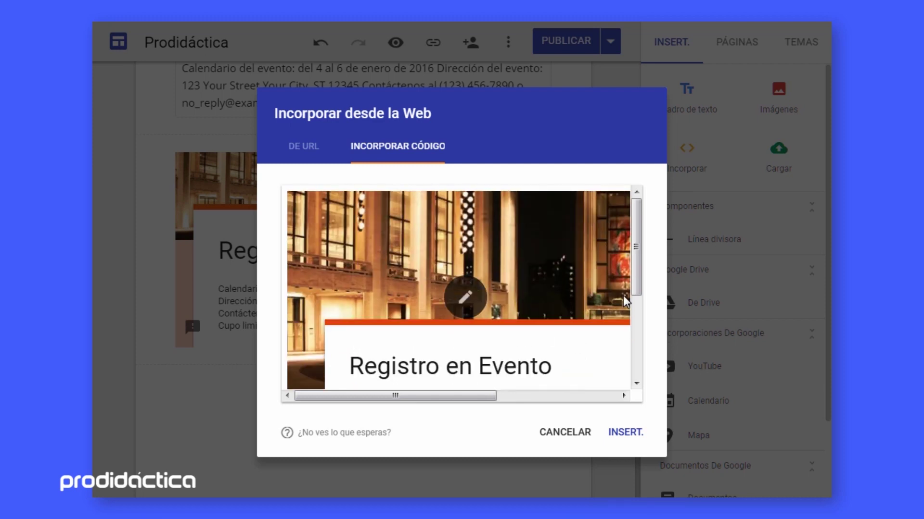
Step: Change the iframe width to 680, preview again and insert the embed
click(465, 299)
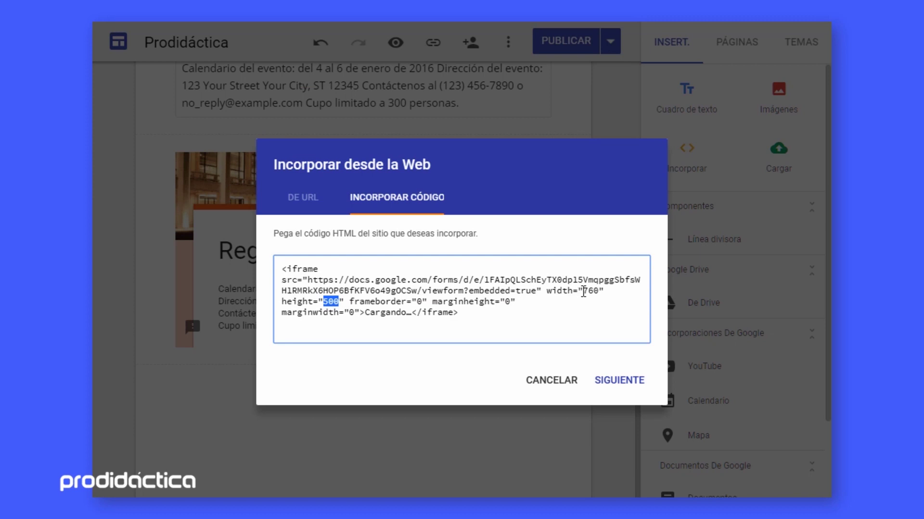
click(588, 291)
key(BackSpace)
text(68)
click(620, 380)
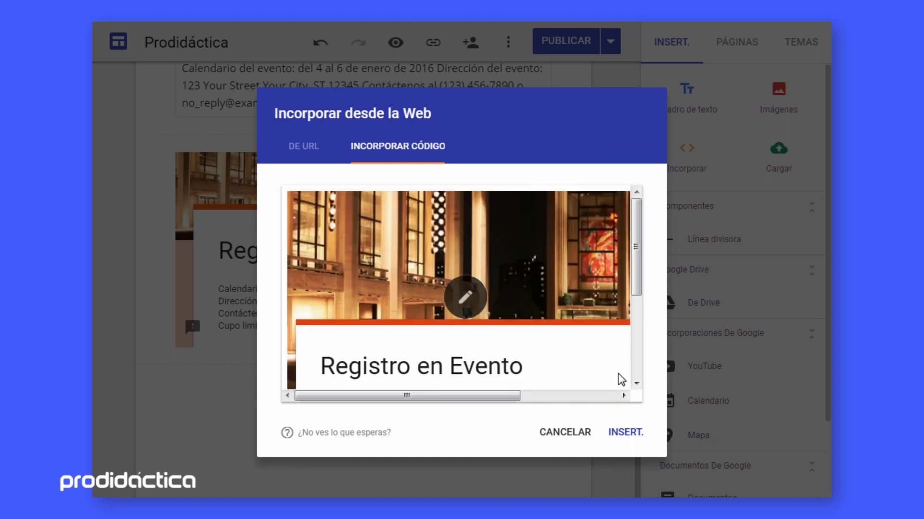
scroll(621, 380, down, 5)
click(633, 432)
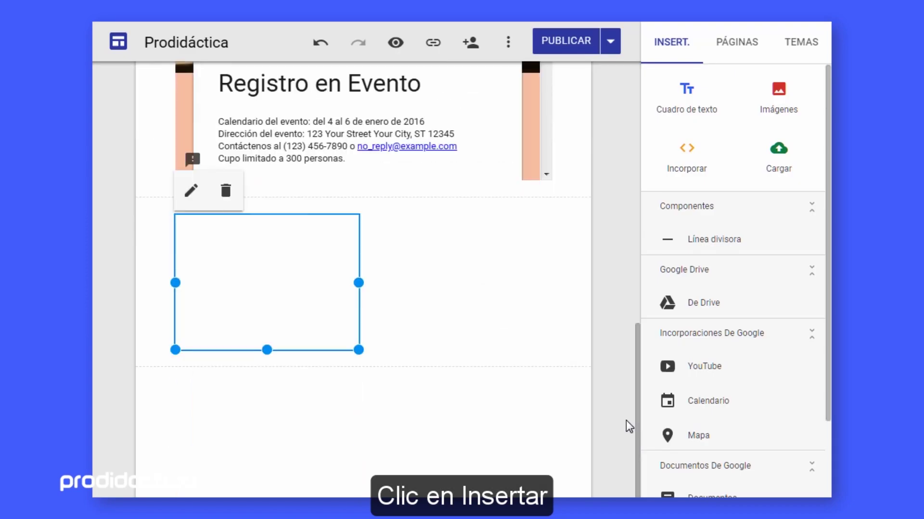
Step: Widen the code embed across the content width and drag it much taller
drag(360, 283, 550, 296)
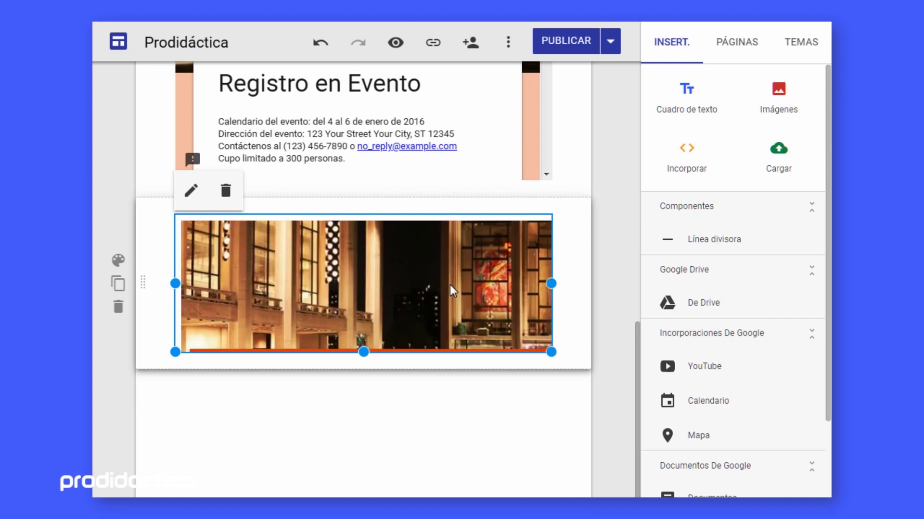
mouse_move(364, 351)
mouse_down()
mouse_move(360, 494)
mouse_move(364, 479)
mouse_up()
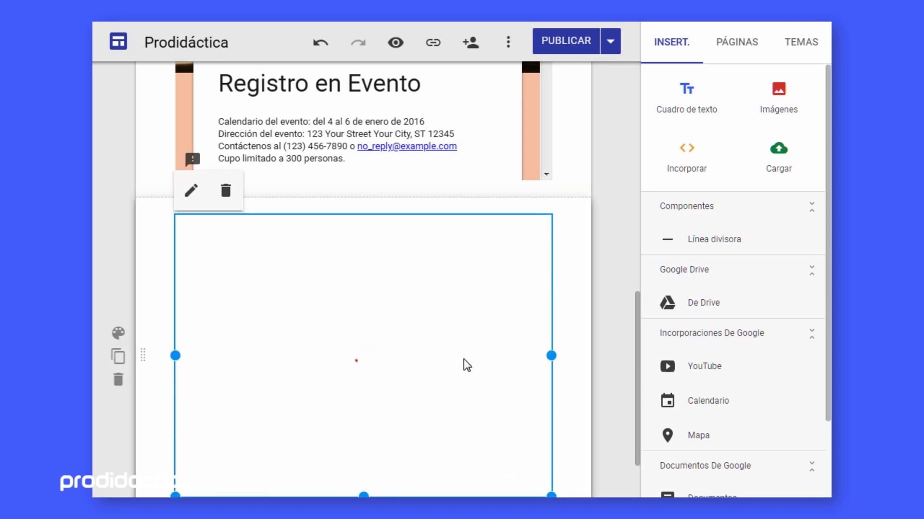
click(581, 328)
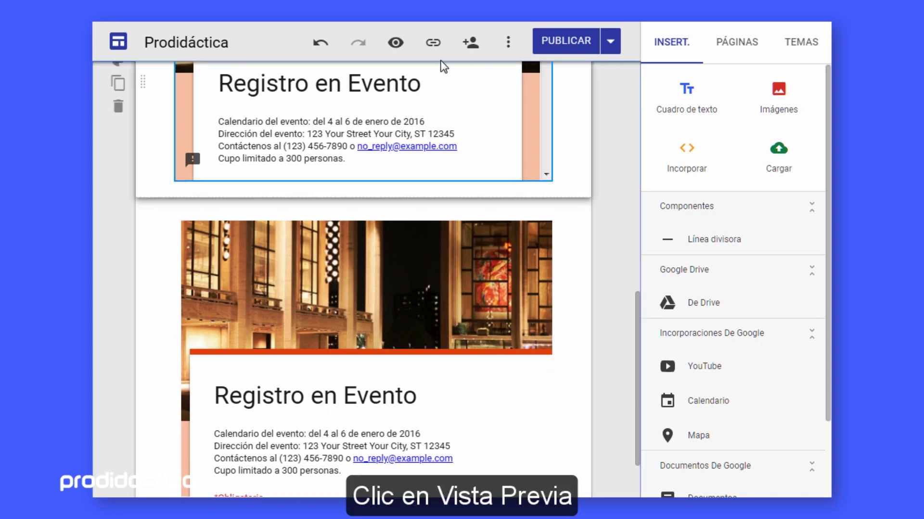
Step: Preview the site and scroll the embedded form down to its Empresa and attendance-day questions
click(395, 44)
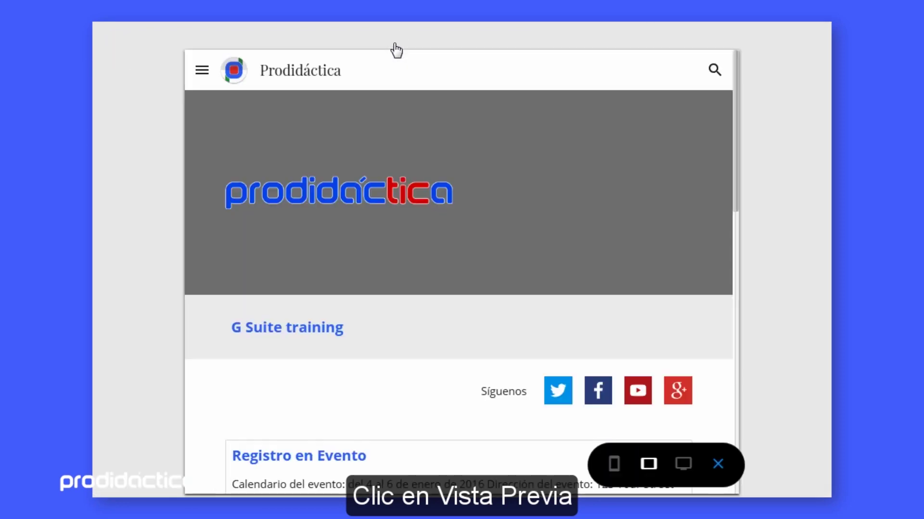
scroll(588, 224, down, 8)
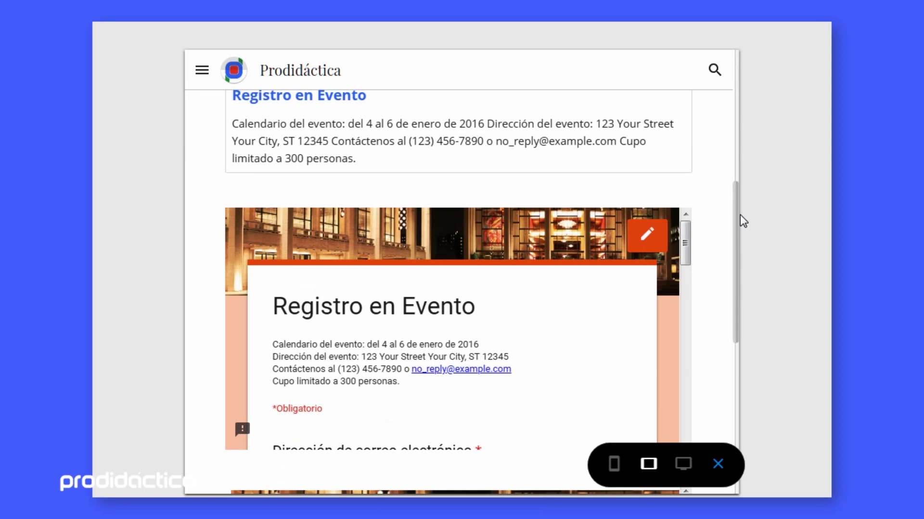
drag(737, 221, 736, 200)
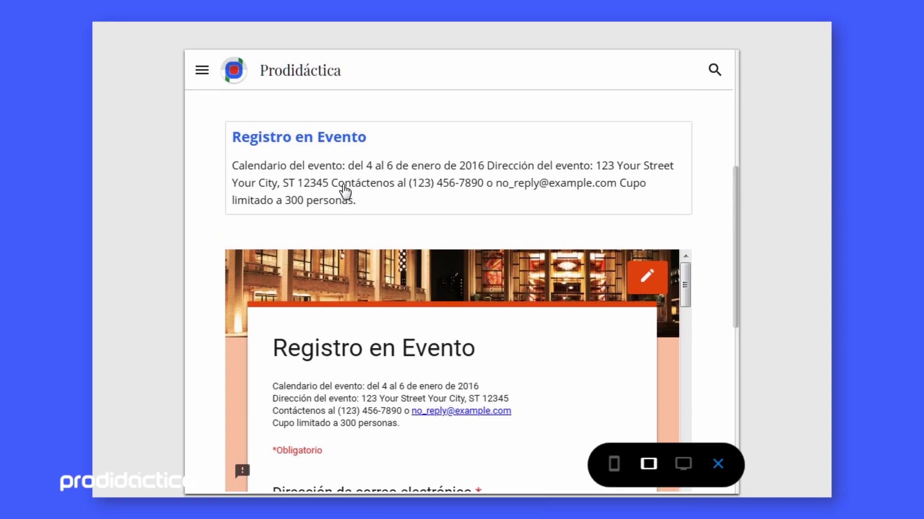
drag(738, 187, 740, 239)
scroll(501, 210, down, 15)
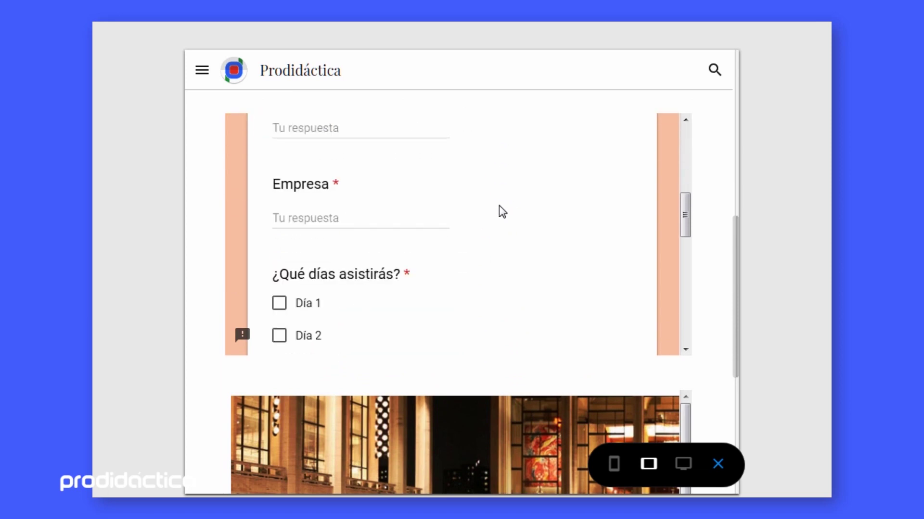